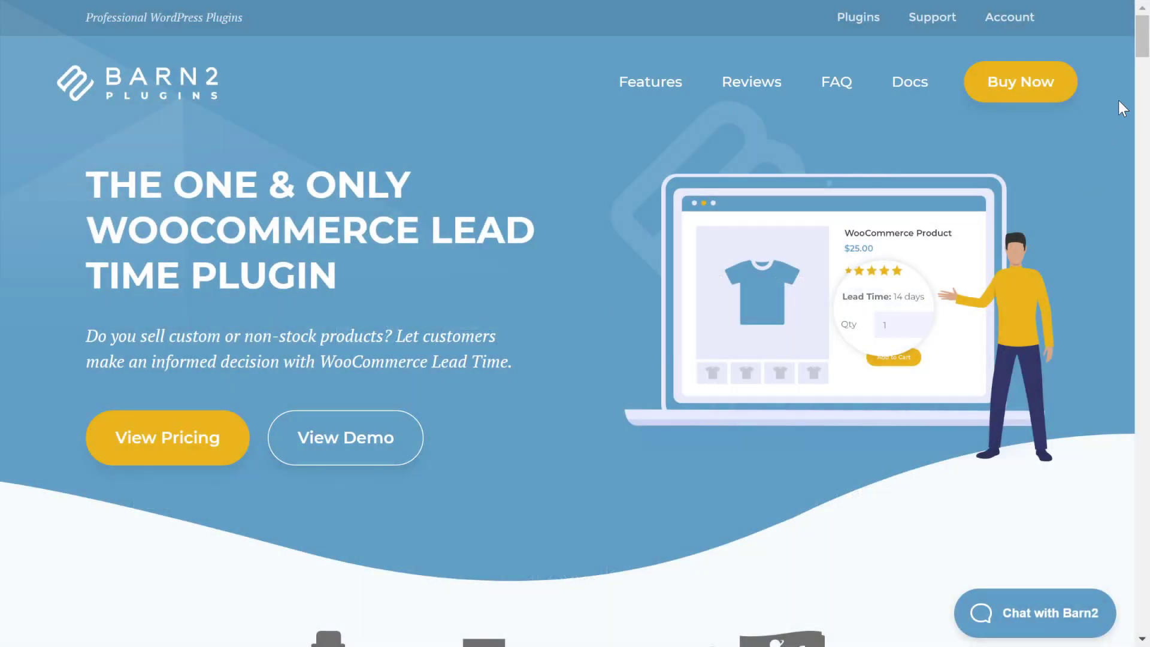
# - Open the Handmade Product demo page and check its 'Ready for despatch' lead time text
pyautogui.moveTo(1143, 38); pyautogui.dragTo(1141, 84)
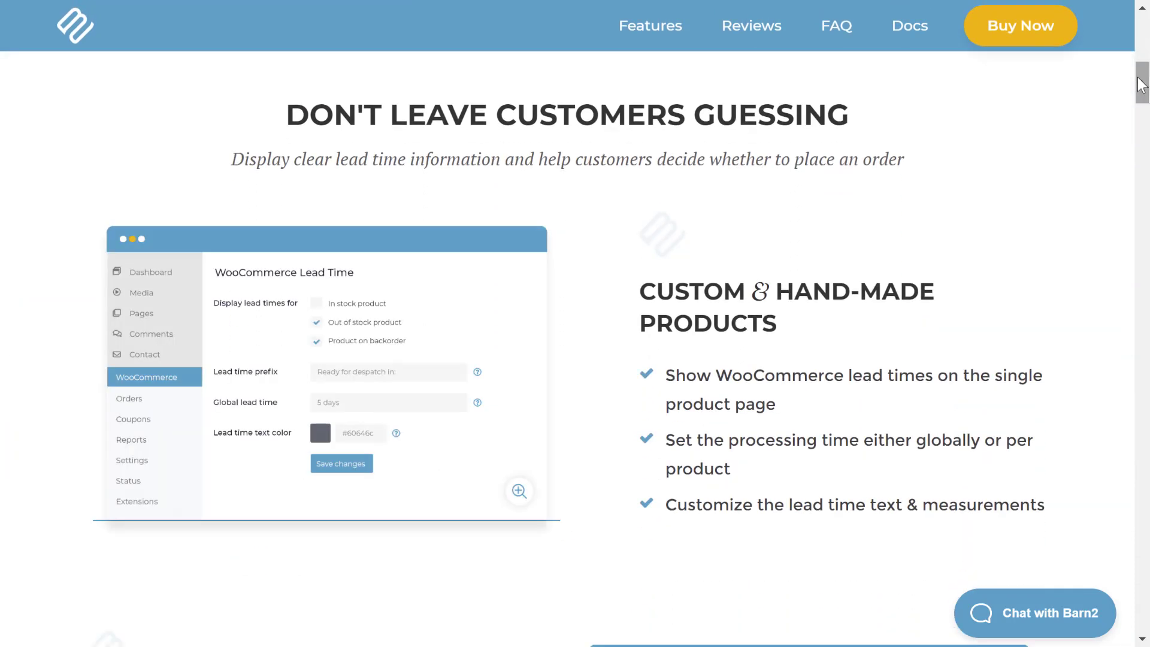
pyautogui.moveTo(1141, 84); pyautogui.dragTo(1144, 147)
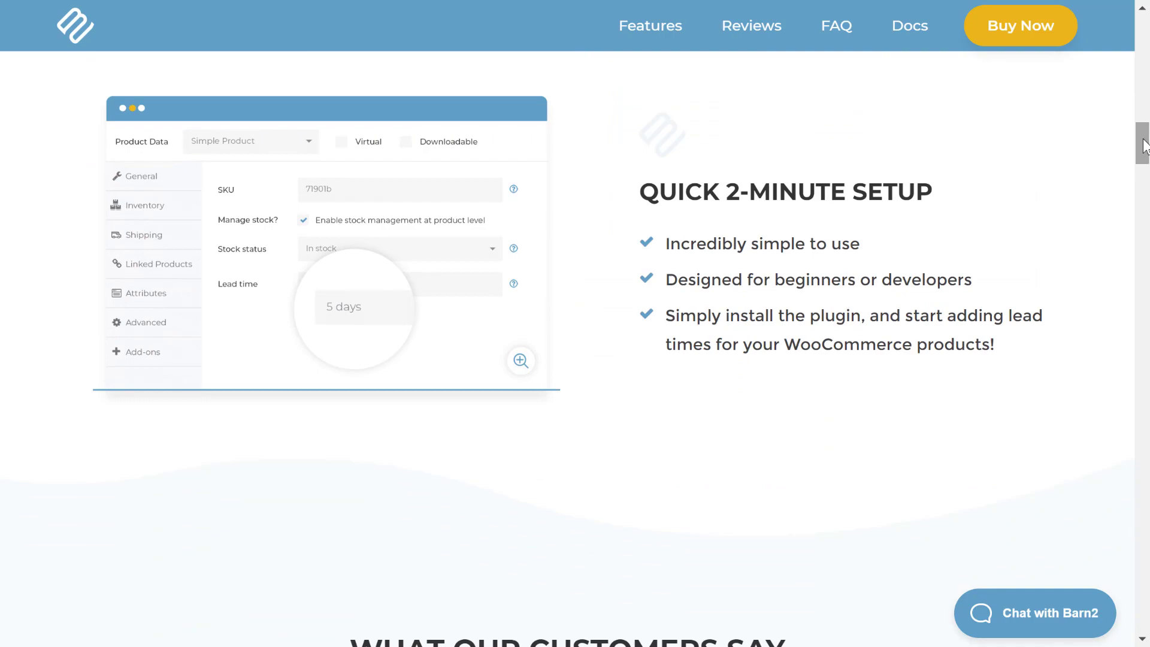
pyautogui.click(1142, 92)
pyautogui.scroll(20, 584, 242)
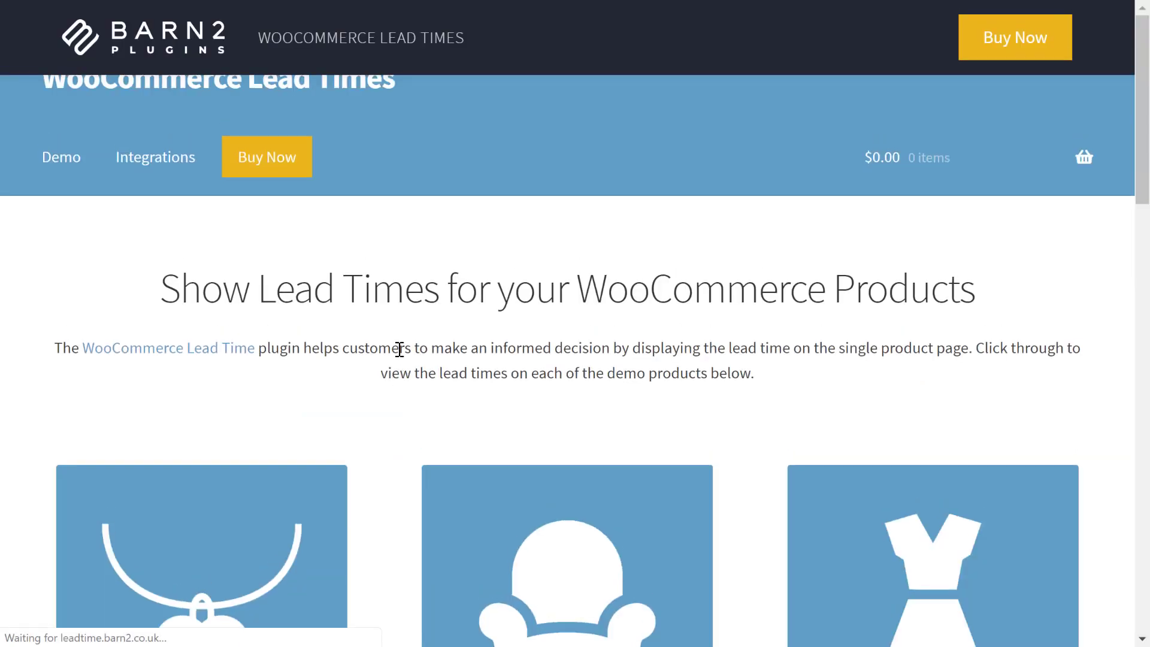
pyautogui.scroll(-5, 400, 357)
pyautogui.click(244, 308)
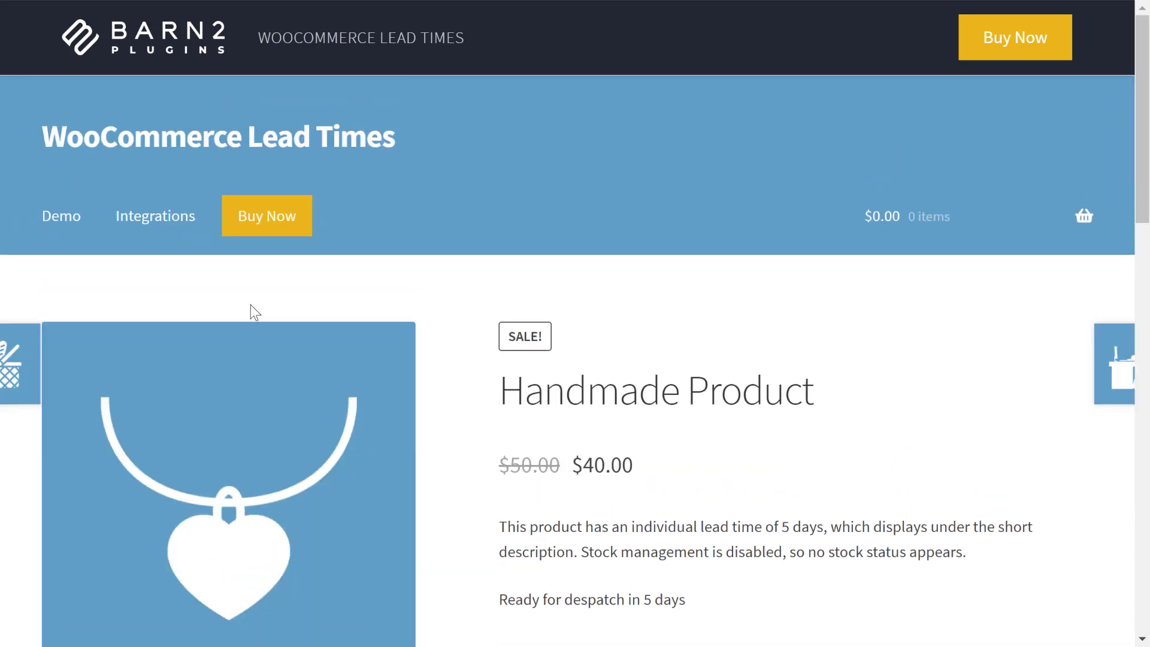
pyautogui.doubleClick(504, 602)
pyautogui.click(504, 601)
pyautogui.hotkey('alt', 'Left')
# - Open the Made to Order Armchair and choose Pine wood to reveal its lead time
pyautogui.scroll(1, 527, 562)
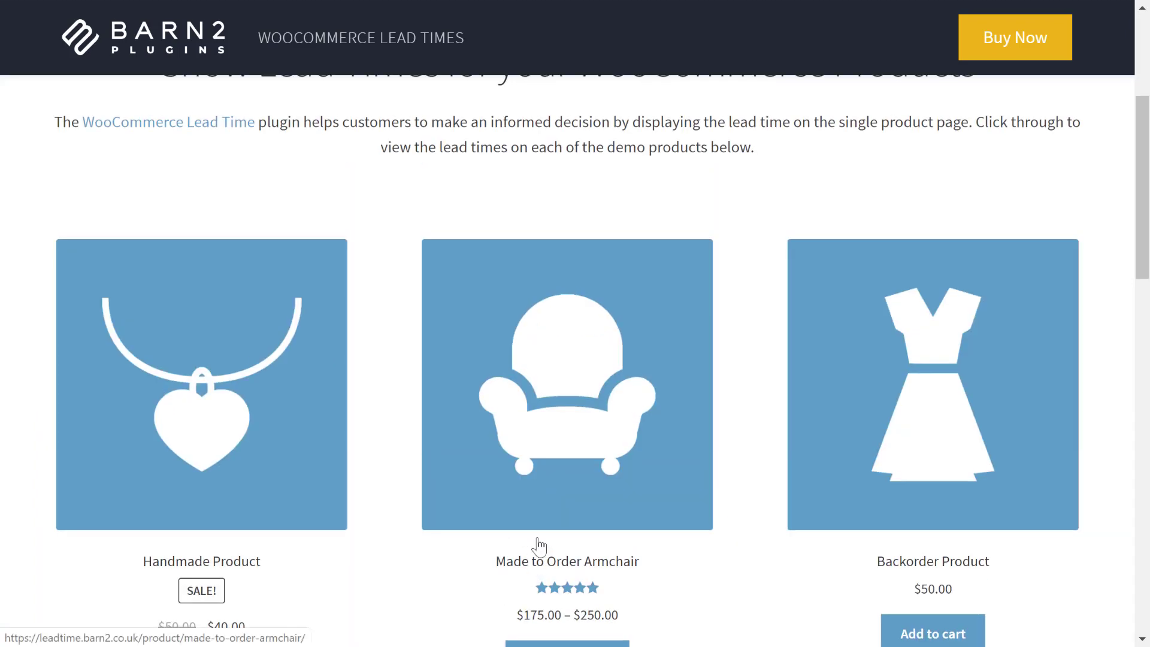
pyautogui.click(586, 427)
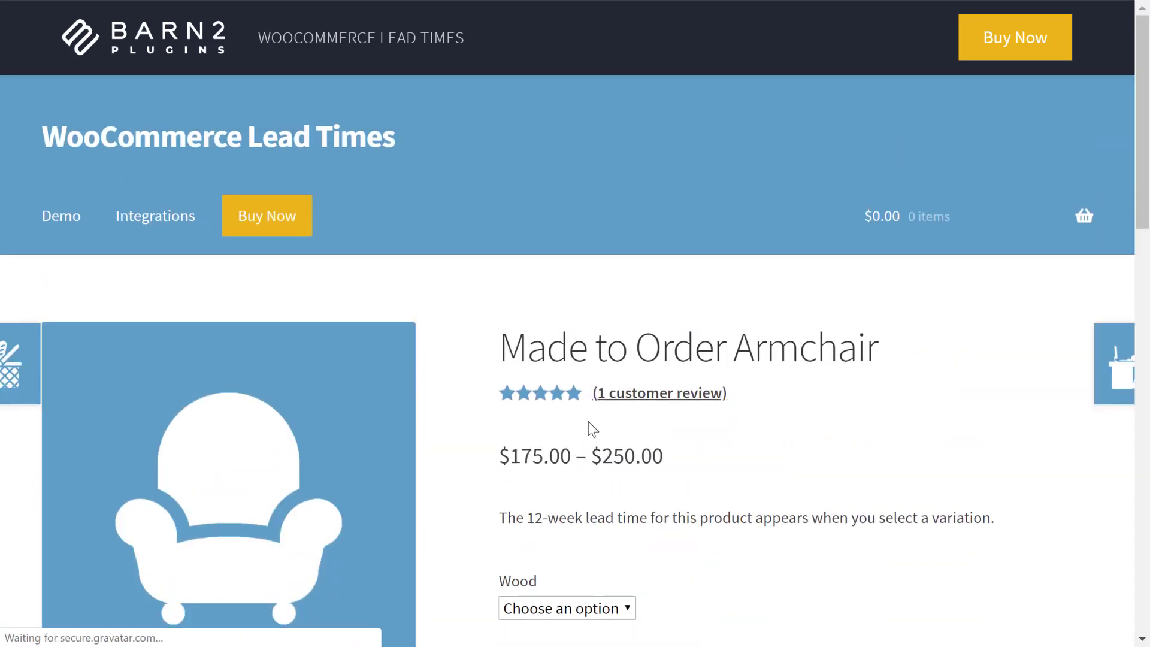
pyautogui.click(608, 608)
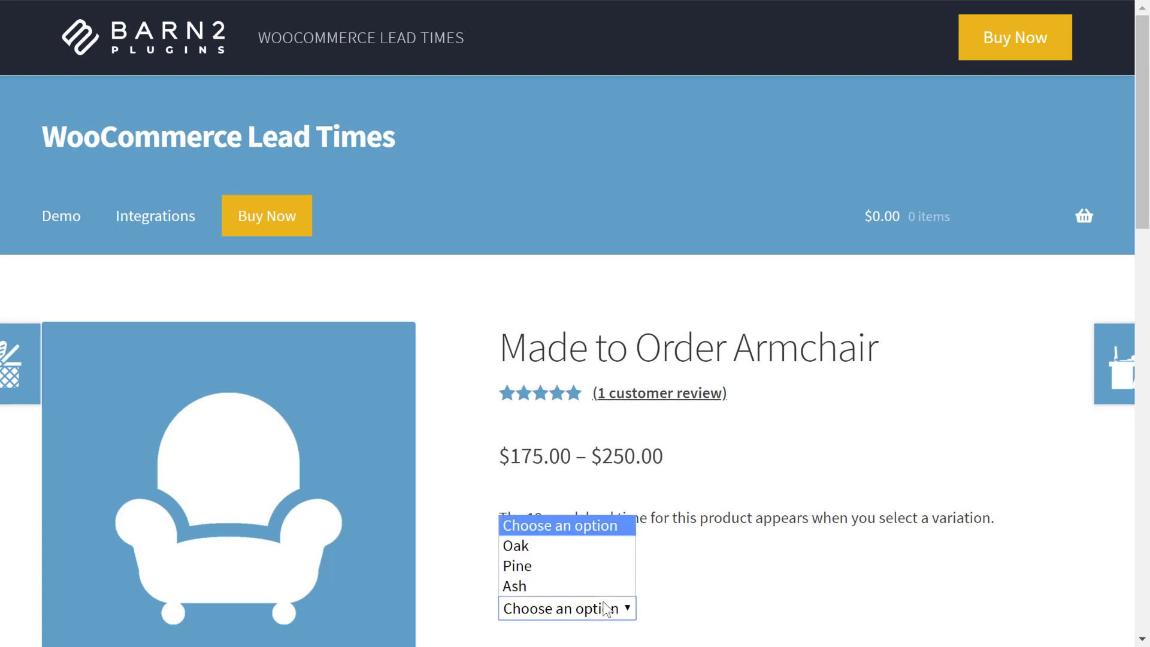
pyautogui.click(577, 566)
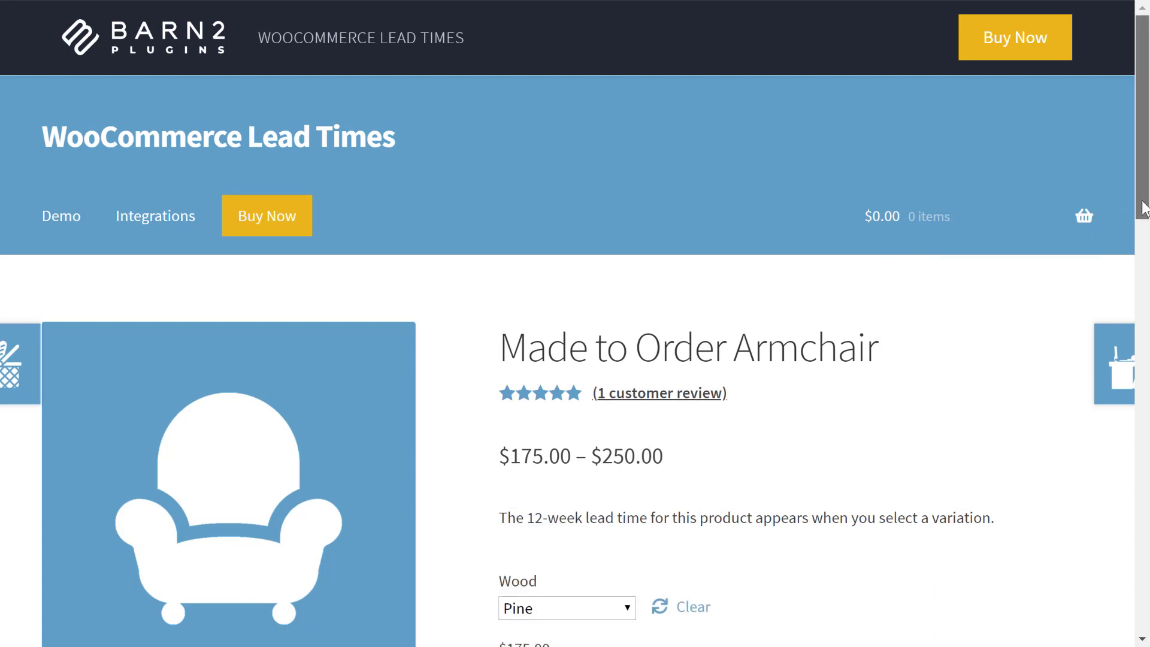
pyautogui.scroll(-3, 1137, 227)
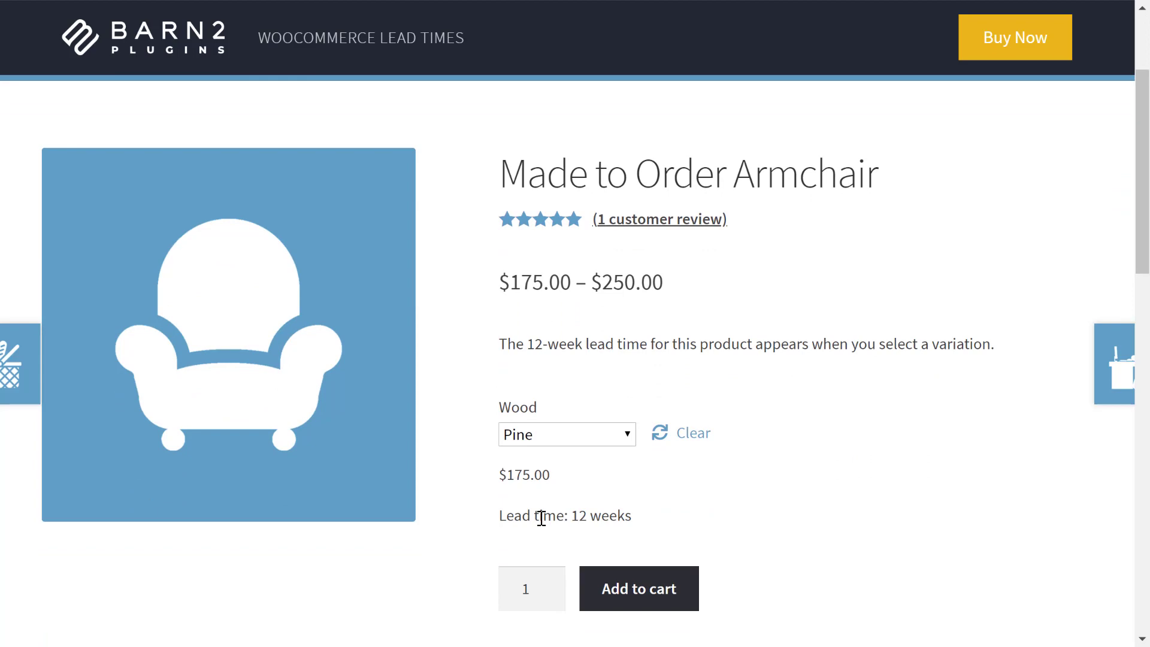
pyautogui.hotkey('alt', 'Left')
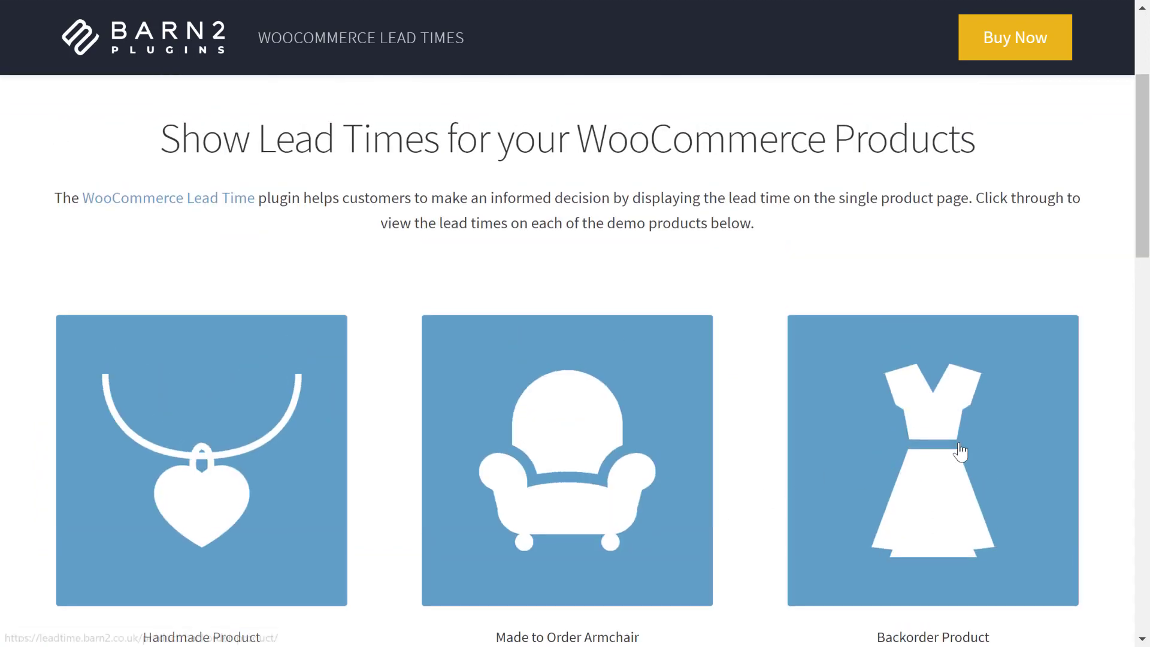
# - Review the Backorder Product and Out of Stock Product pages, returning to the listing after each
pyautogui.click(964, 443)
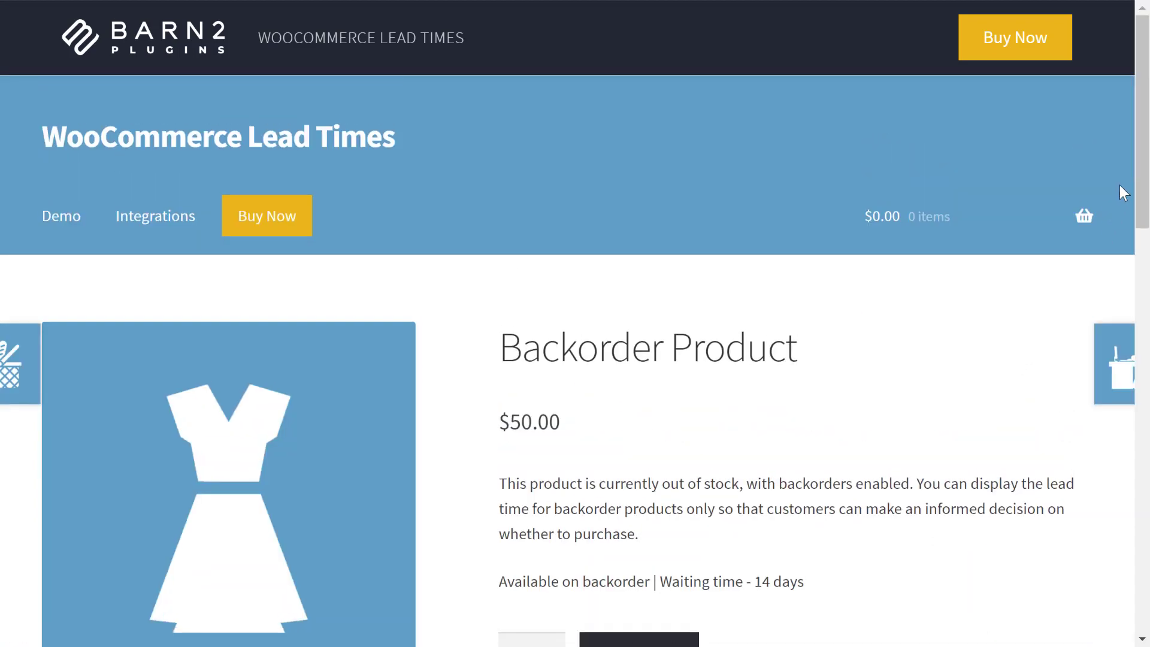
pyautogui.scroll(-2, 1144, 220)
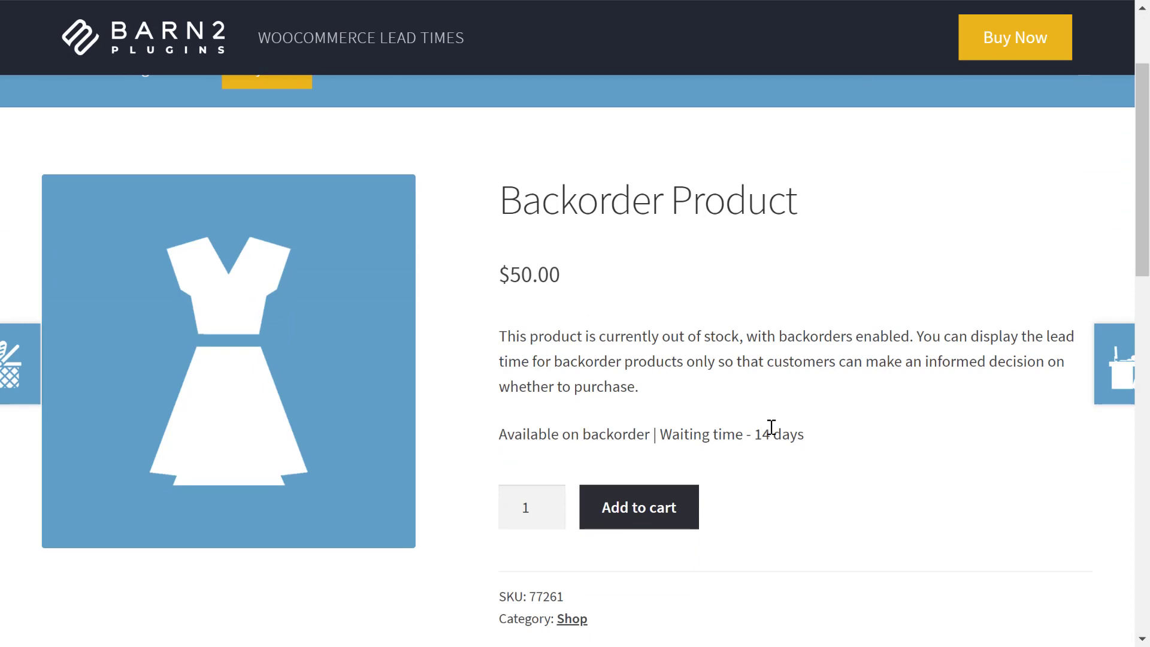
pyautogui.hotkey('alt', 'Left')
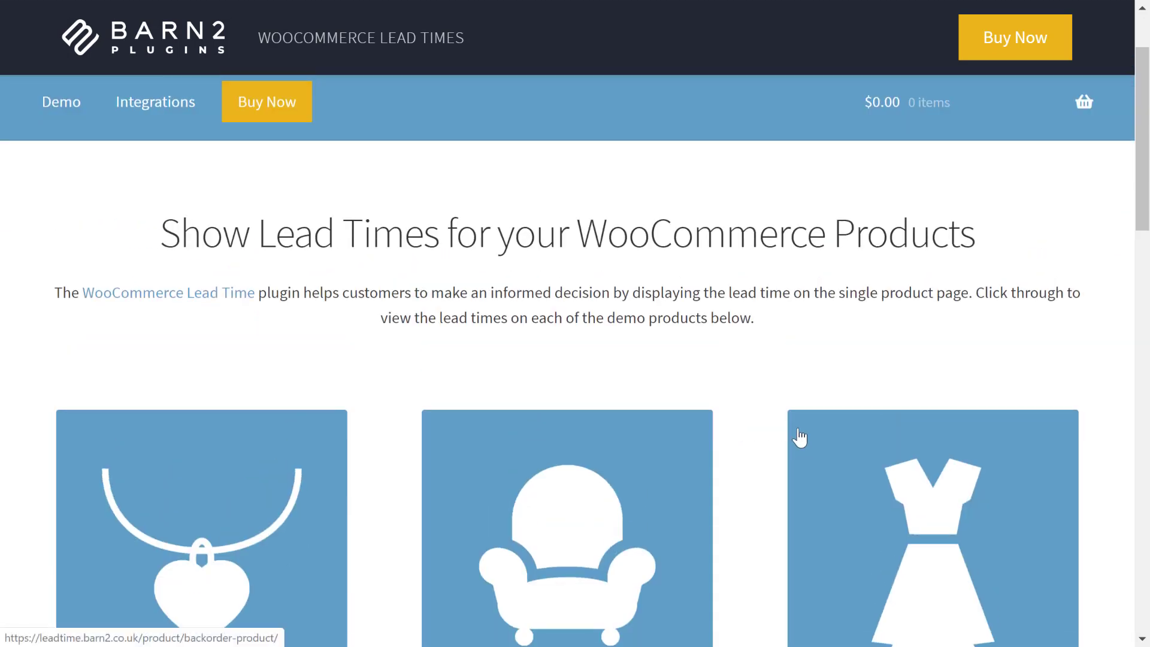
pyautogui.scroll(-8, 800, 439)
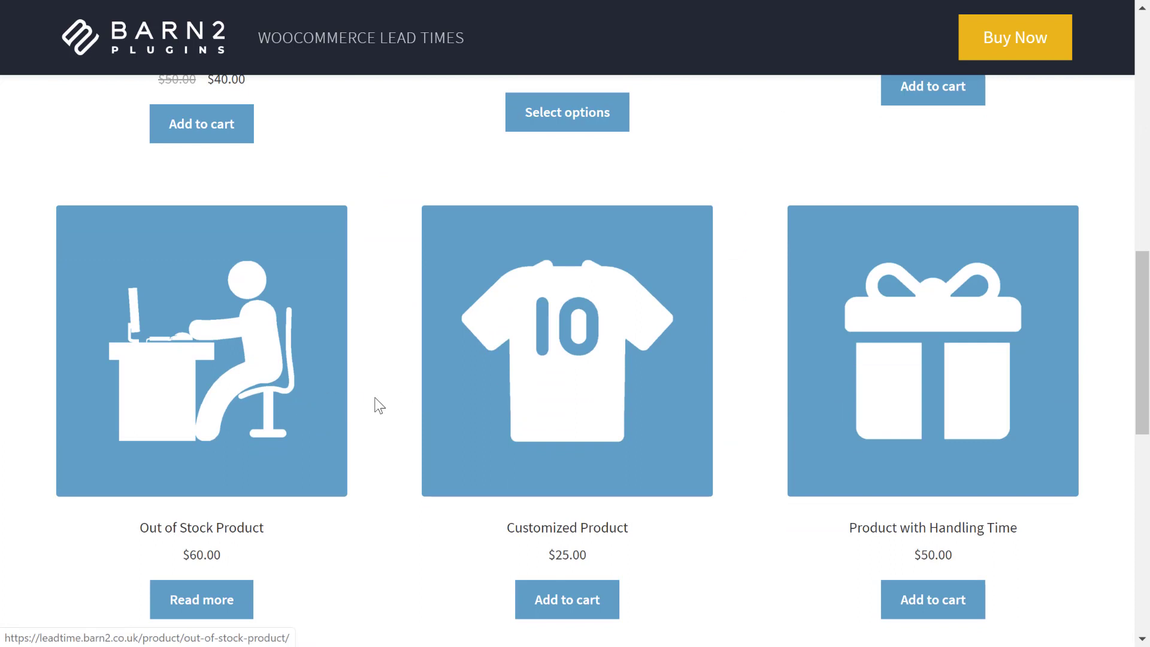
pyautogui.click(261, 407)
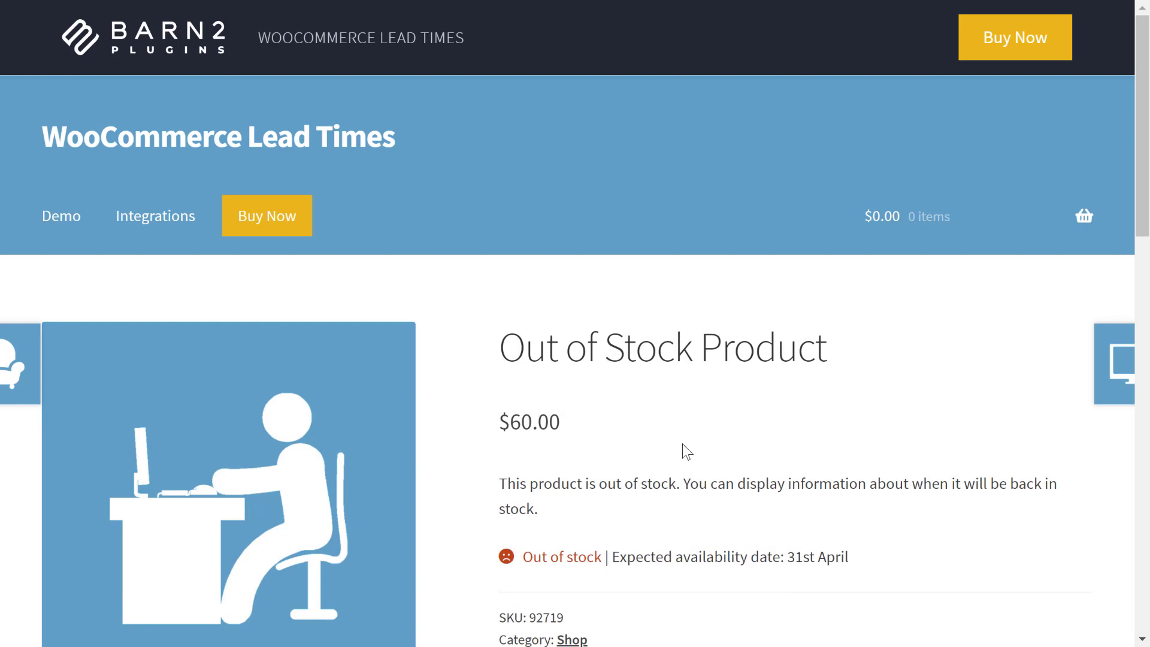
pyautogui.hotkey('alt', 'Left')
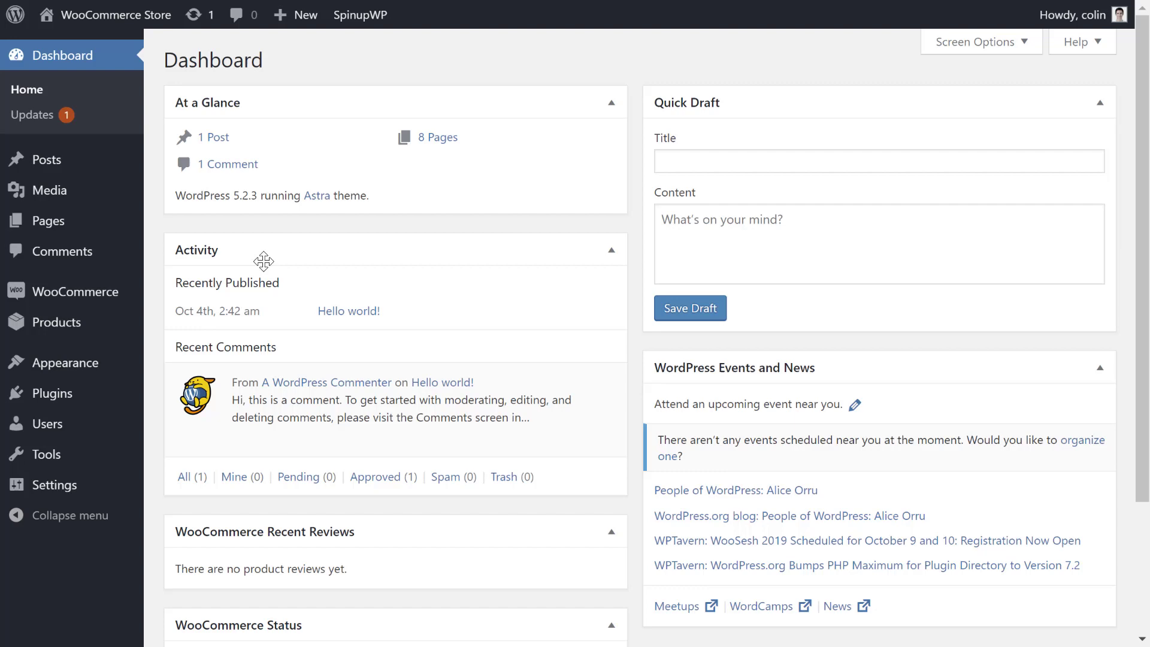
# - Go to WooCommerce Settings, Products tab, and open the Lead time section
pyautogui.moveTo(96, 298)
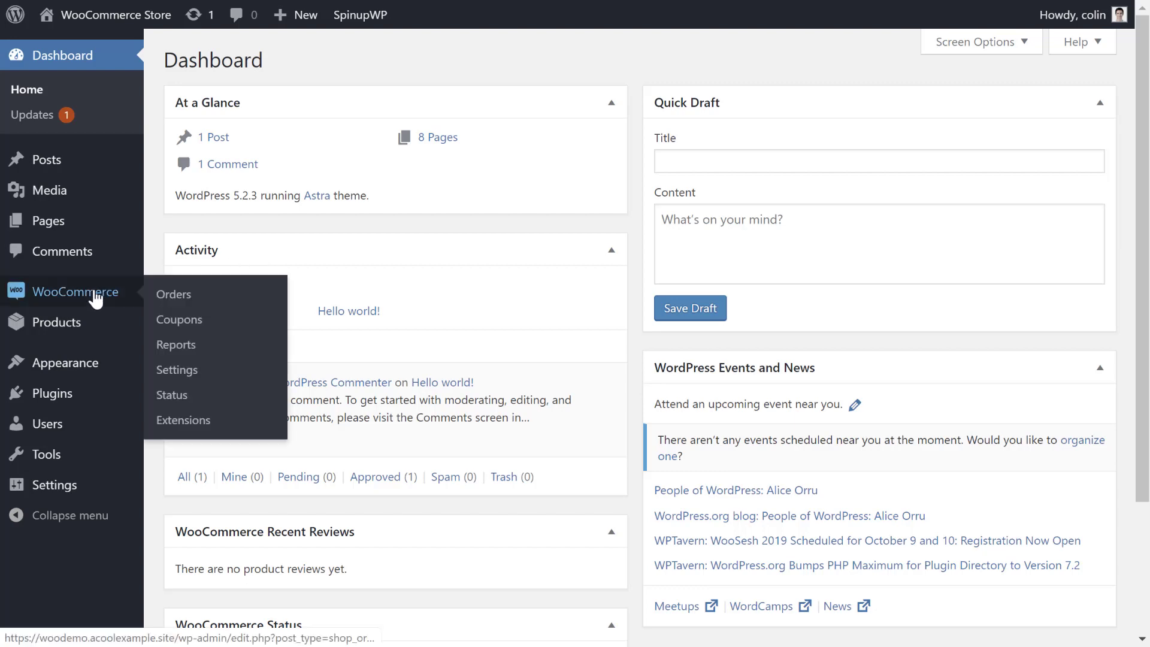
pyautogui.click(186, 376)
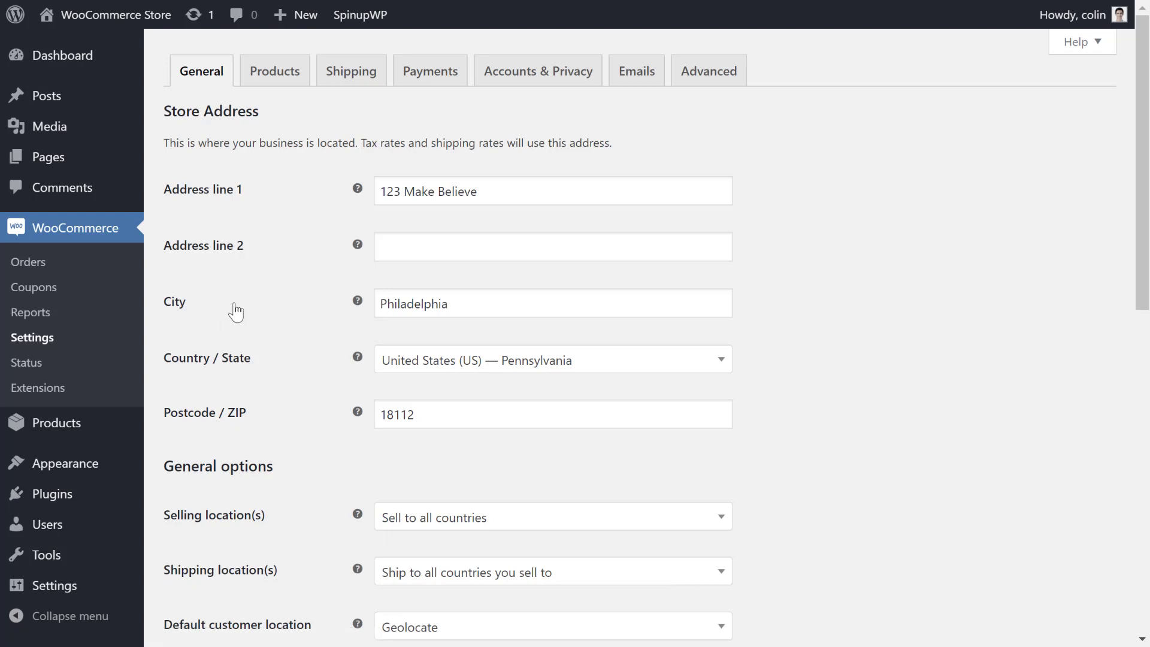
pyautogui.click(285, 73)
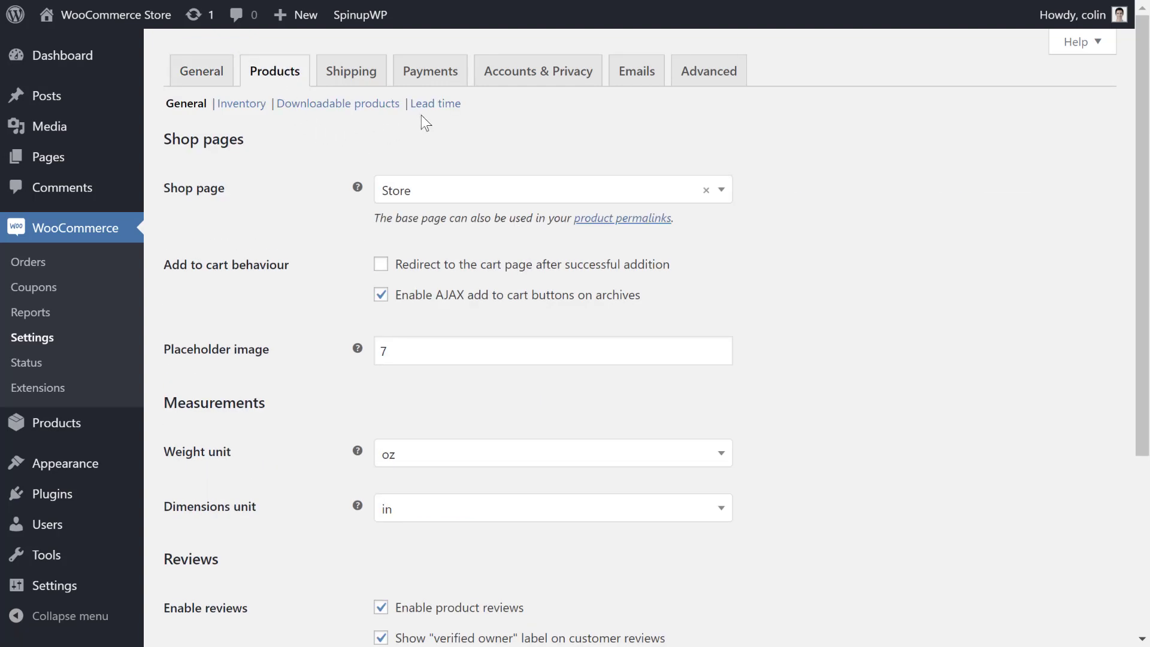
pyautogui.click(431, 109)
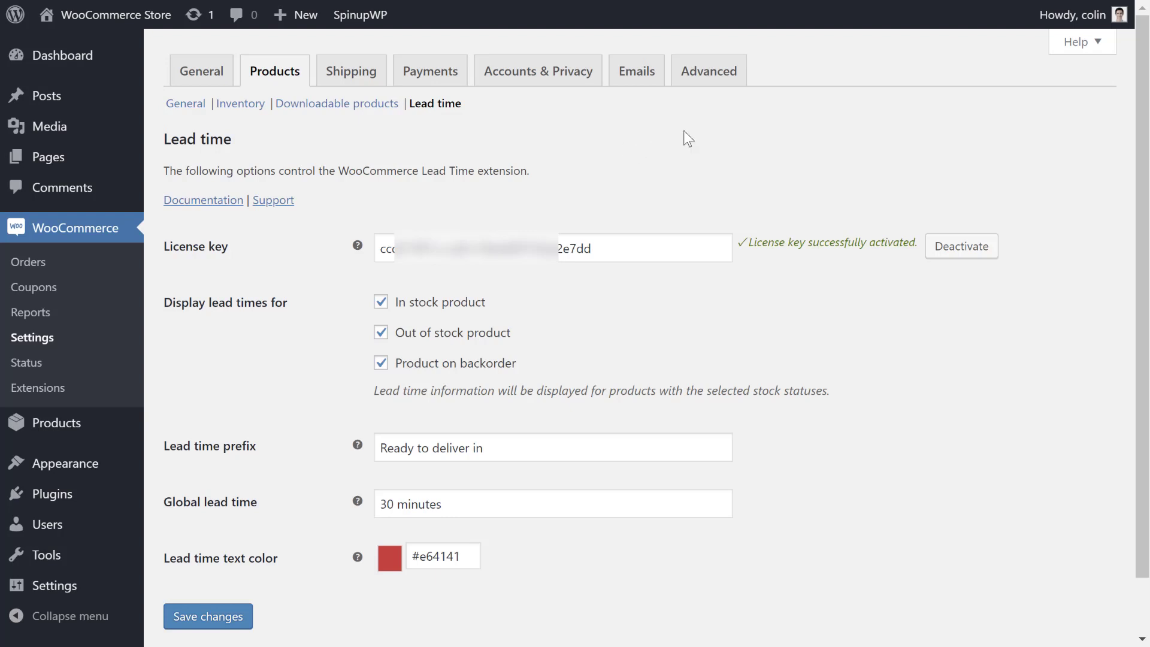
pyautogui.click(379, 306)
pyautogui.click(381, 304)
pyautogui.click(383, 335)
pyautogui.click(384, 336)
pyautogui.click(386, 363)
pyautogui.click(386, 363)
pyautogui.click(545, 357)
# - Replace the lead time prefix with 'We make this from scratch. Estimated ship date:'
pyautogui.moveTo(551, 446); pyautogui.dragTo(372, 450)
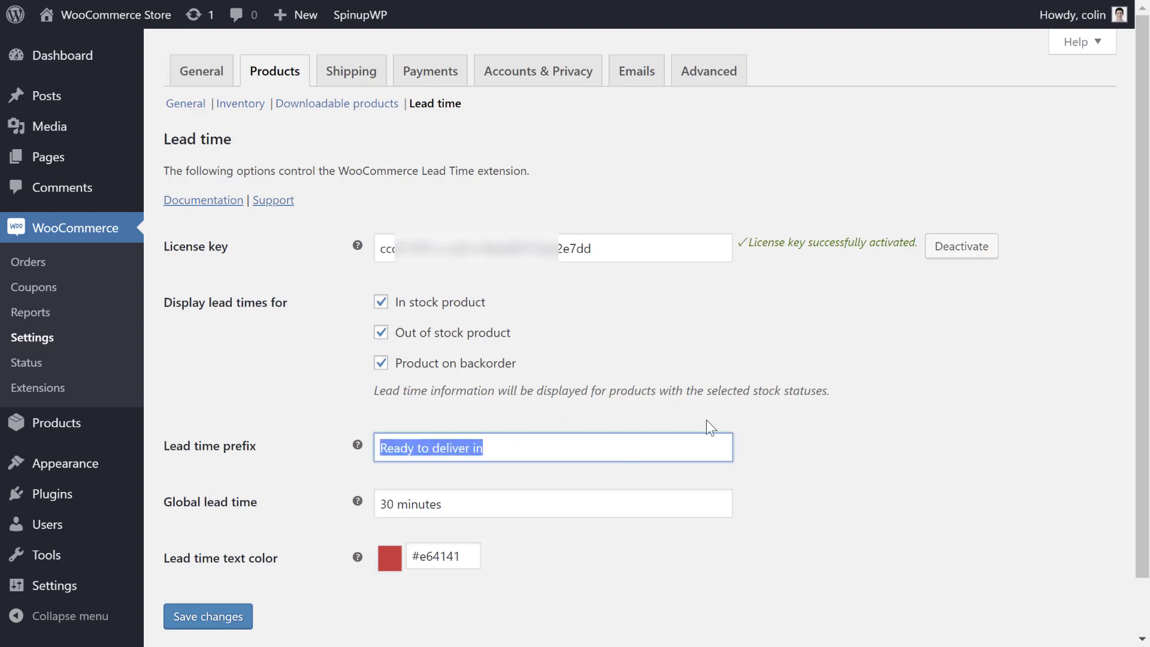
pyautogui.write('Your ')
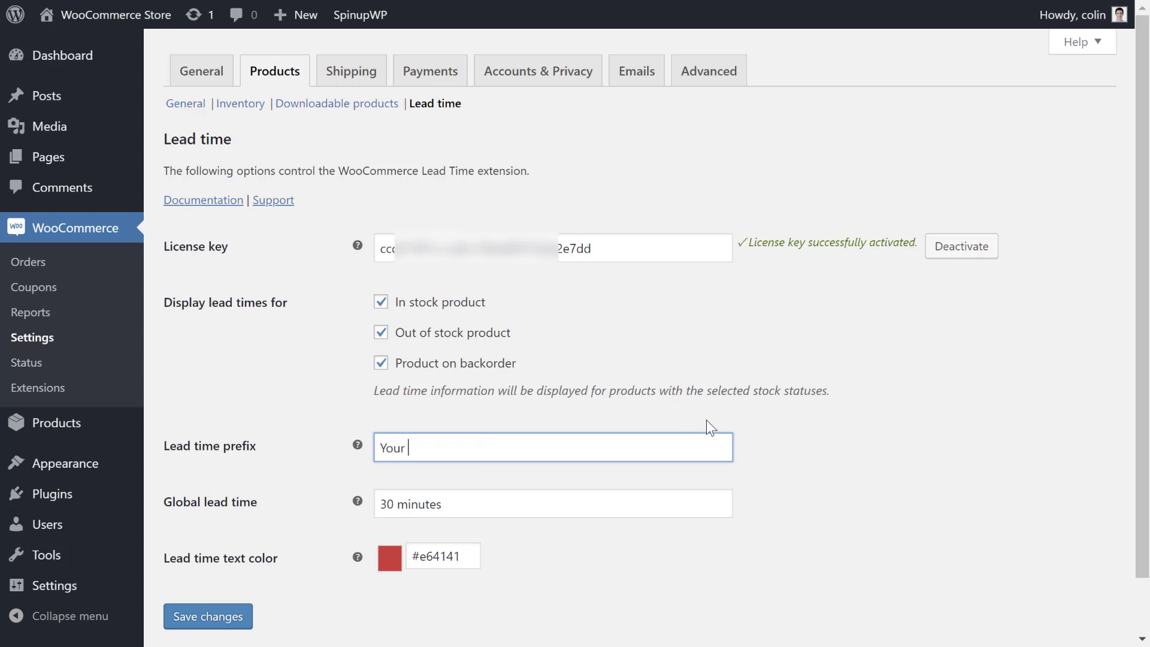
pyautogui.write('product ships in...')
pyautogui.moveTo(641, 451); pyautogui.dragTo(365, 449)
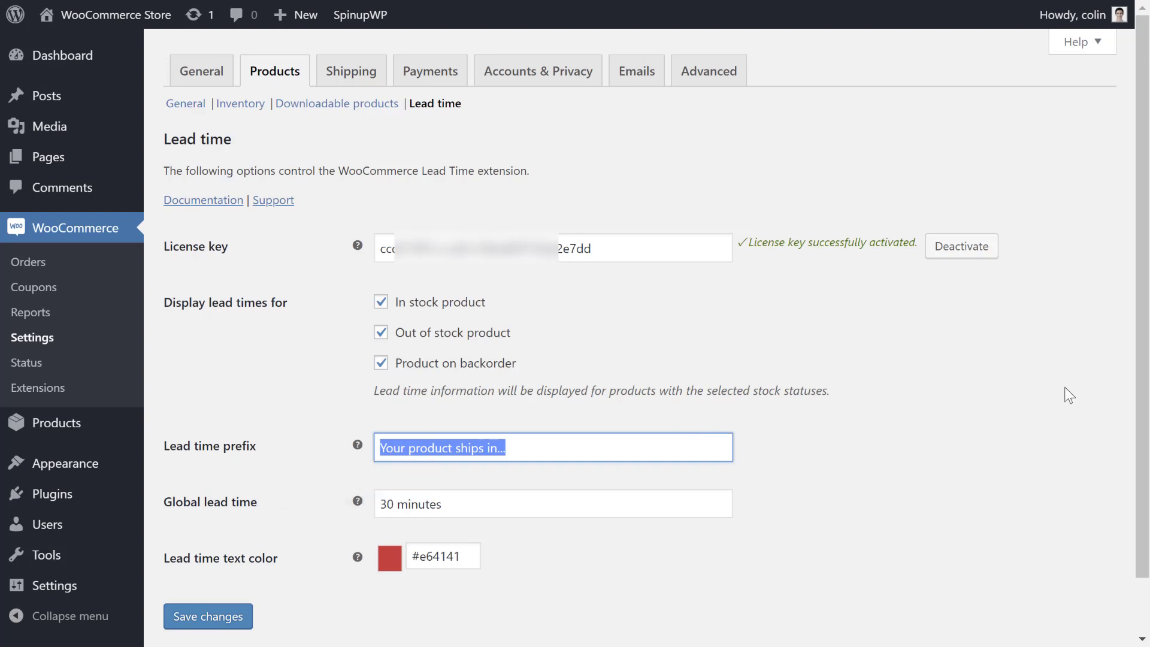
pyautogui.write('We make this')
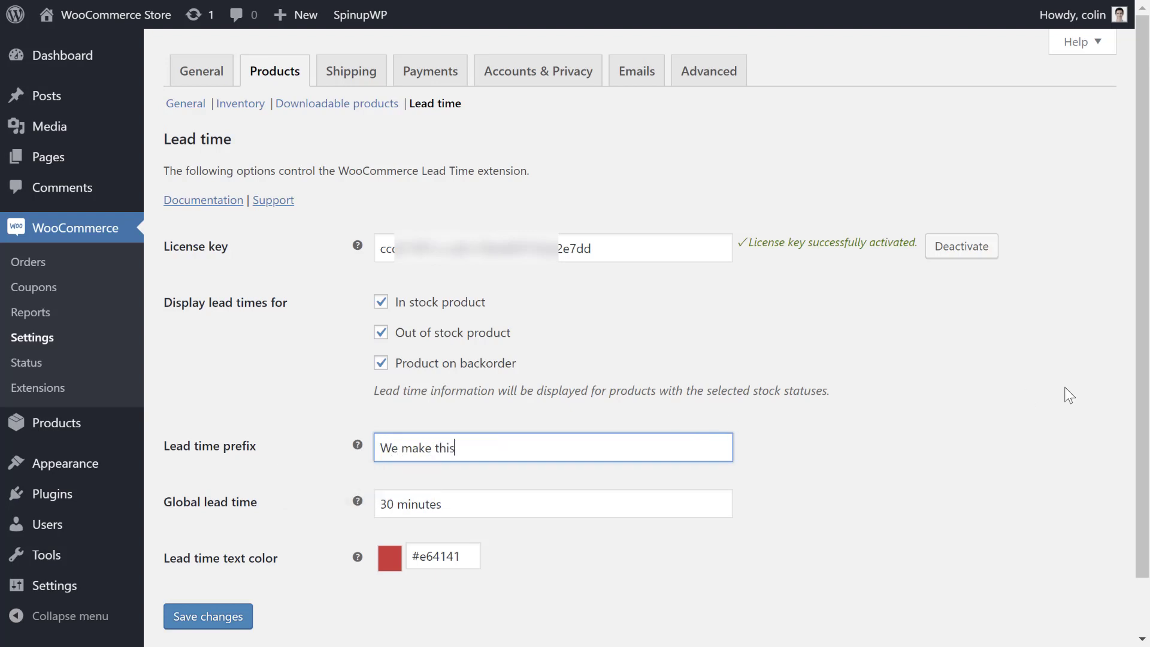
pyautogui.write(' from scratch. Estimated ship date:')
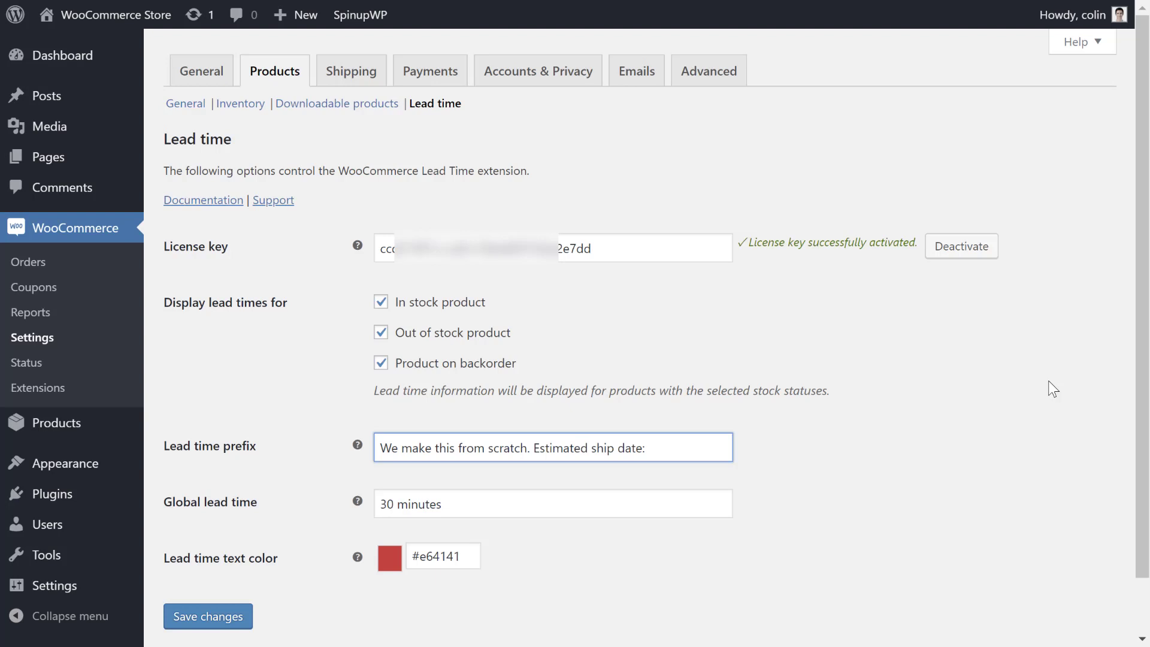
pyautogui.click(951, 386)
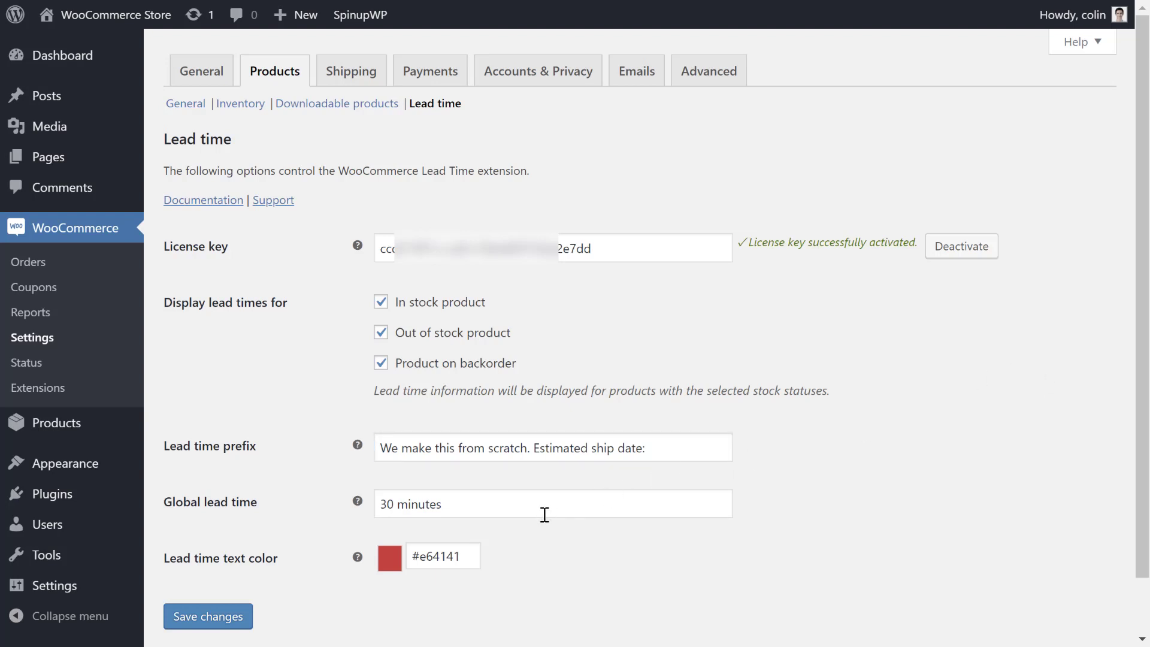
# - Try 5 days, 5 weeks, 6 months and 30 minutes, then set global lead time to 1 hour
pyautogui.moveTo(546, 513); pyautogui.dragTo(358, 508)
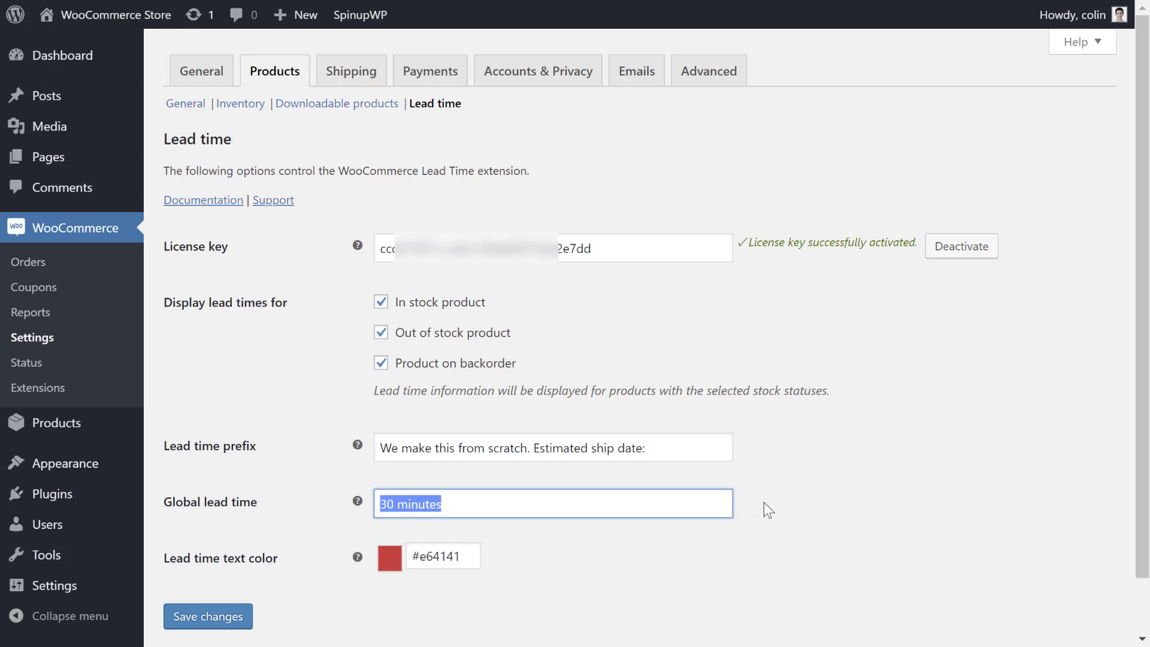
pyautogui.press('BackSpace')
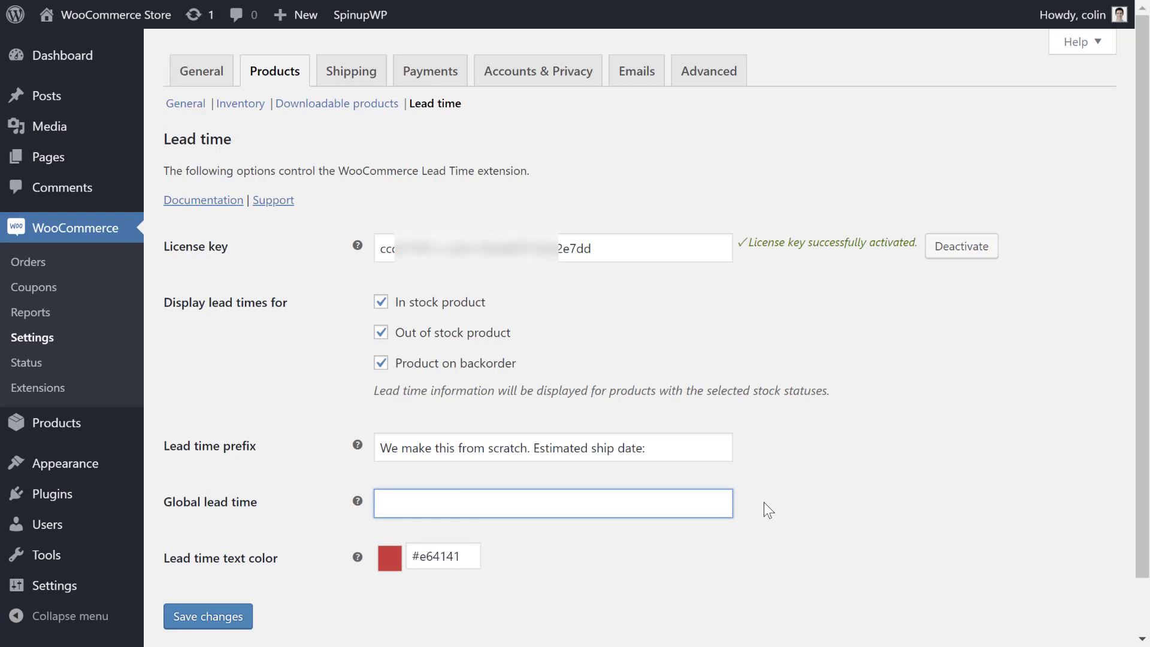
pyautogui.write('5 days')
pyautogui.press('BackSpace')
pyautogui.press('BackSpace')
pyautogui.press('BackSpace')
pyautogui.press('BackSpace')
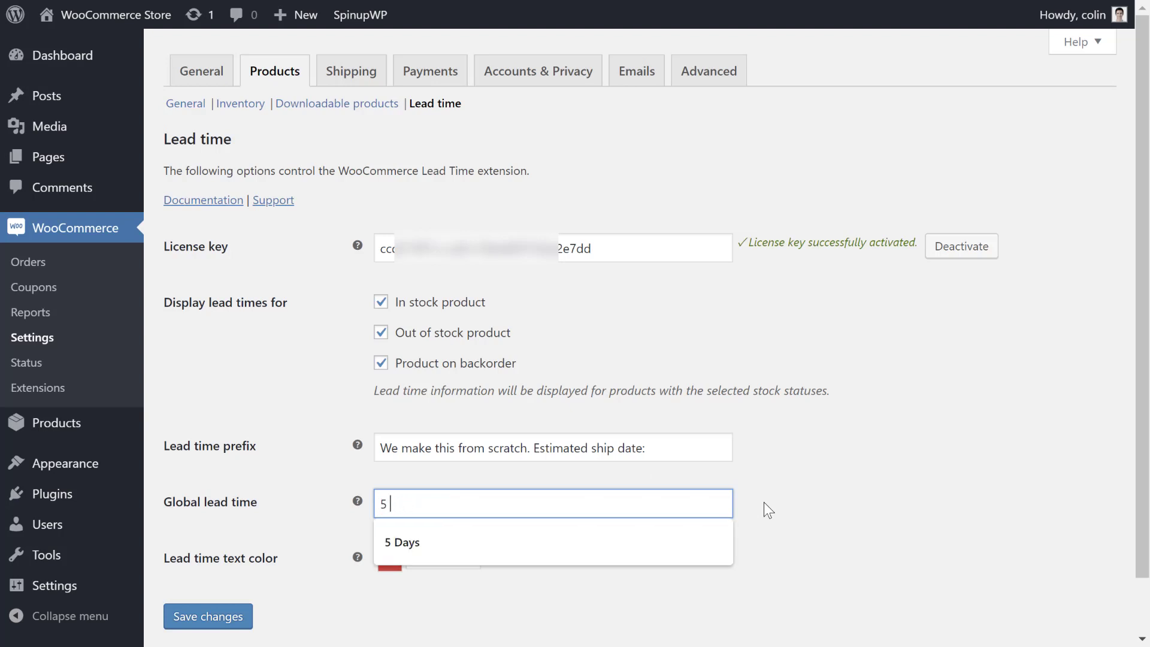
pyautogui.write('weeks')
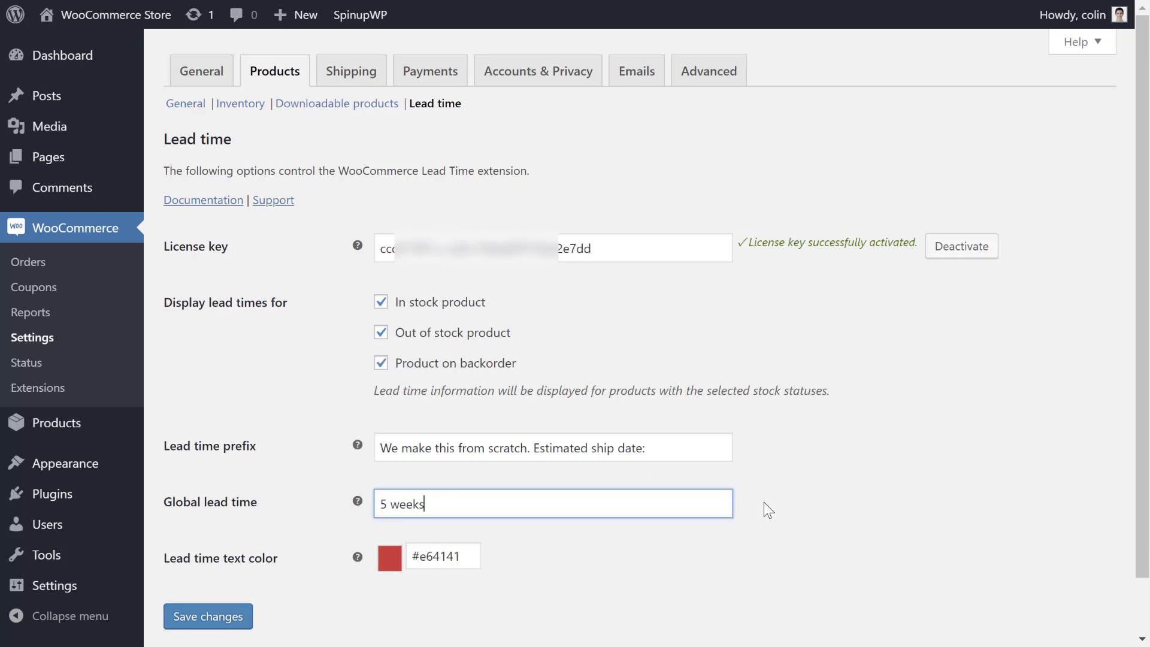
pyautogui.hotkey('ctrl', 'a')
pyautogui.write('6 months')
pyautogui.hotkey('ctrl', 'a')
pyautogui.write('30 minutes')
pyautogui.hotkey('ctrl', 'a')
pyautogui.write('1 hour')
pyautogui.click(942, 469)
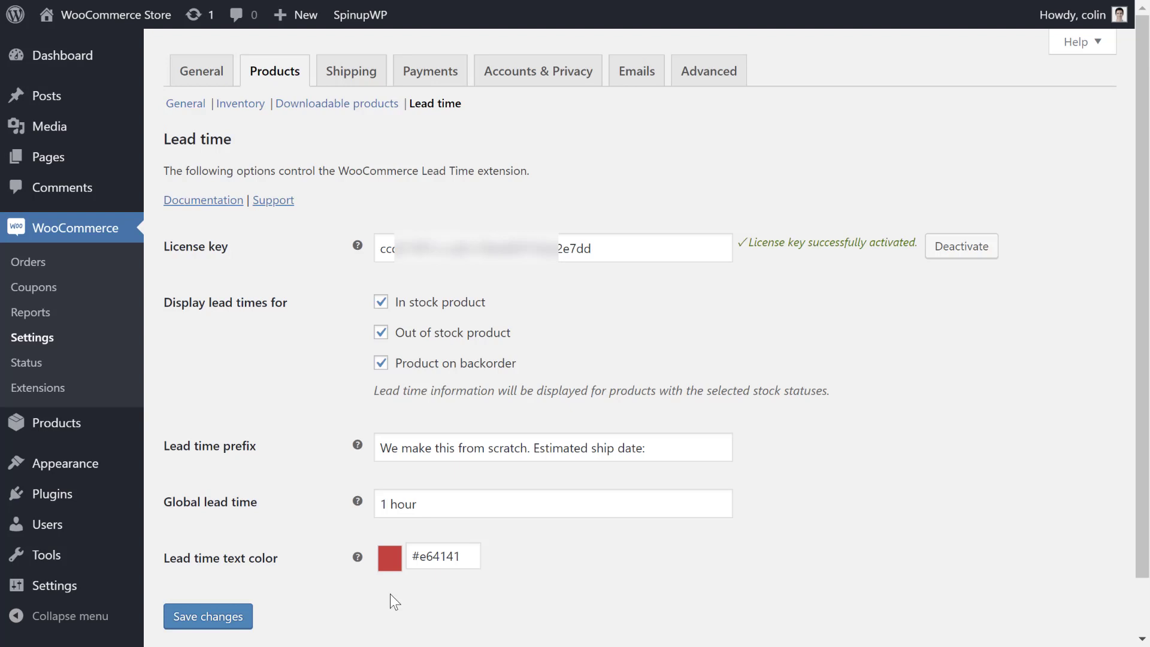
# - Change the lead time text colour from #e64141 to dark #241313 in the colour picker
pyautogui.click(432, 555)
pyautogui.moveTo(470, 599); pyautogui.dragTo(424, 621)
pyautogui.click(611, 534)
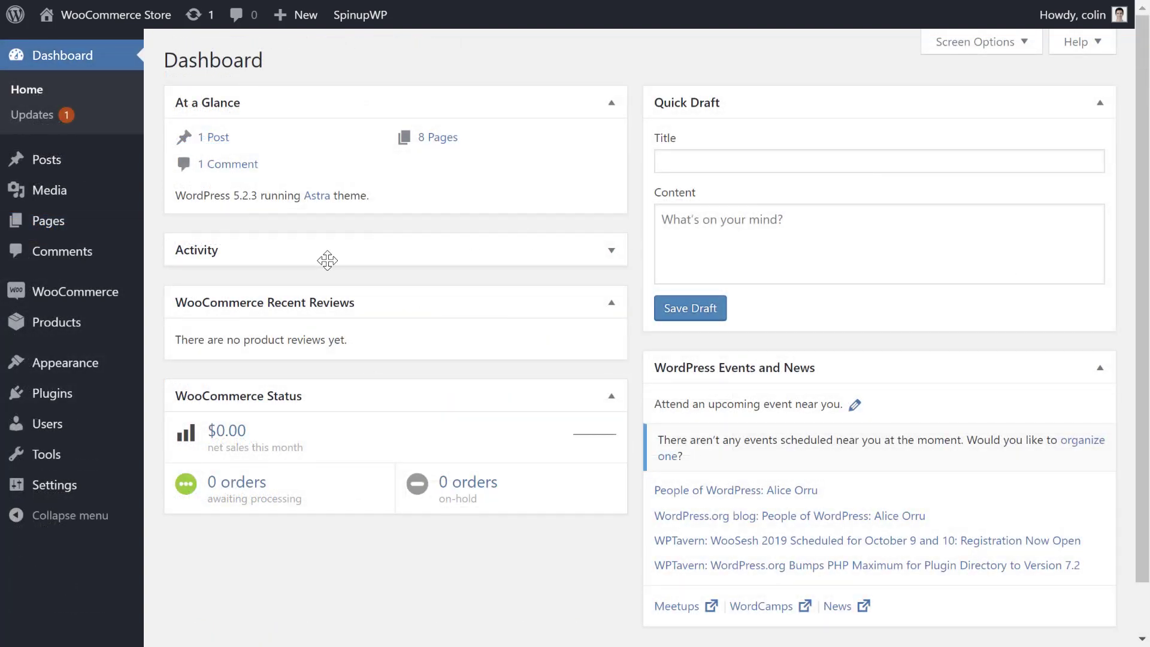
# - Open Torn Blue Jeans from All Products for editing and show its Inventory settings
pyautogui.moveTo(25, 323)
pyautogui.click(188, 334)
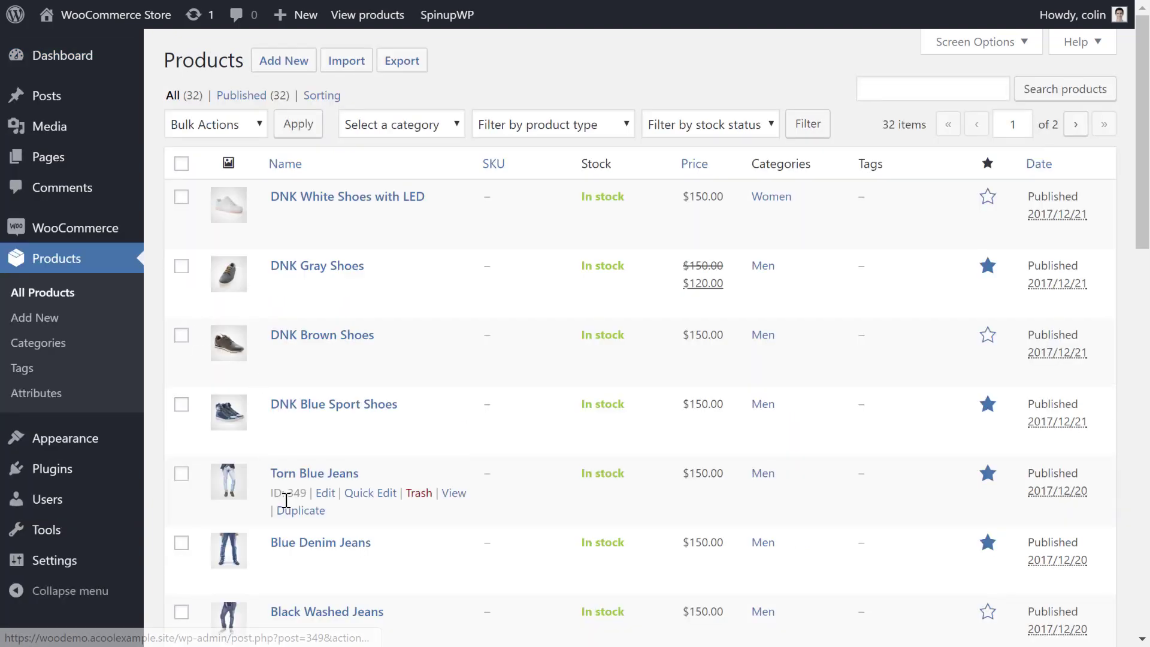
pyautogui.click(325, 493)
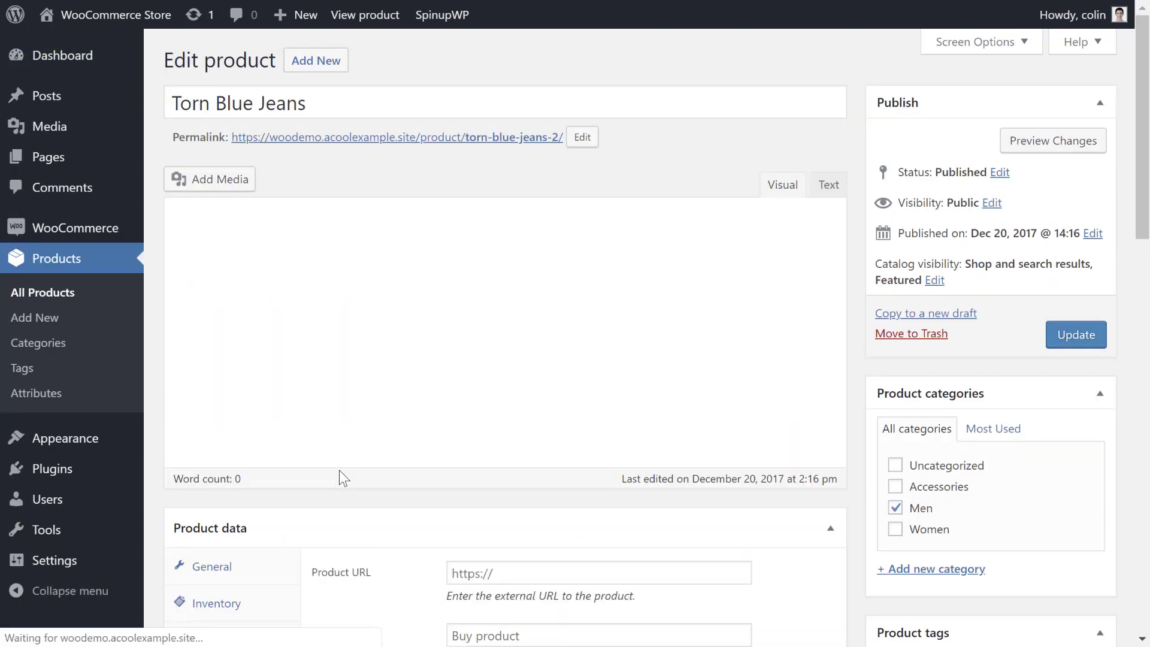
pyautogui.scroll(-8, 396, 436)
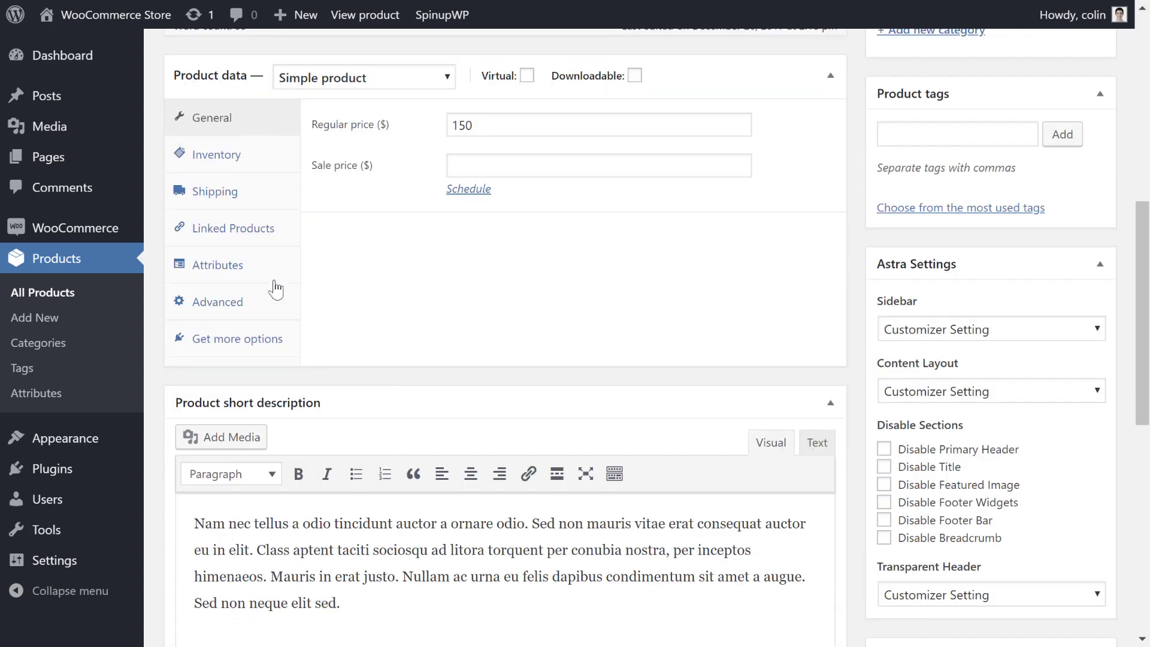
pyautogui.click(247, 162)
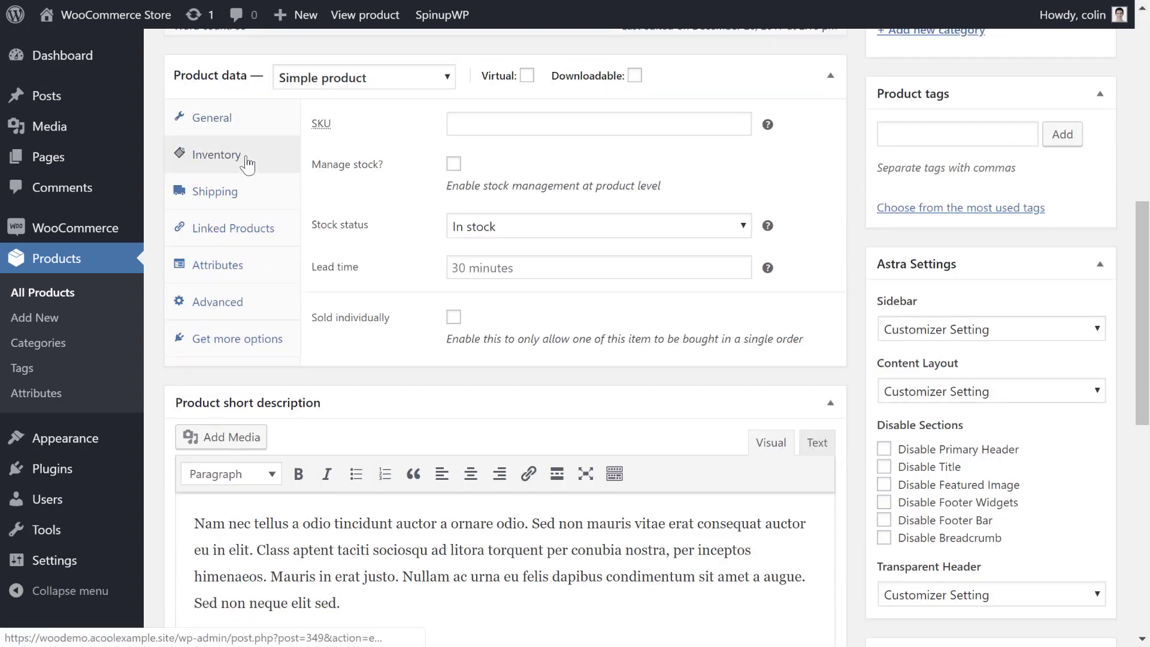
# - Set the product's own lead time to 30 minutes, replacing the initially entered 5 days
pyautogui.click(482, 268)
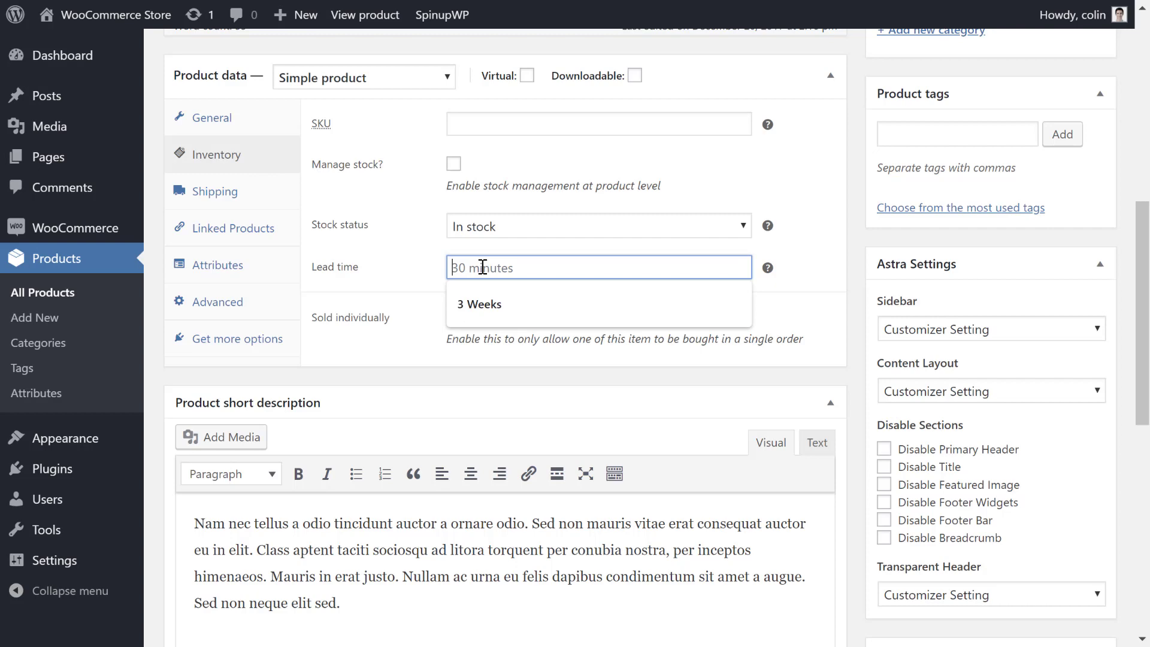
pyautogui.write('5 days')
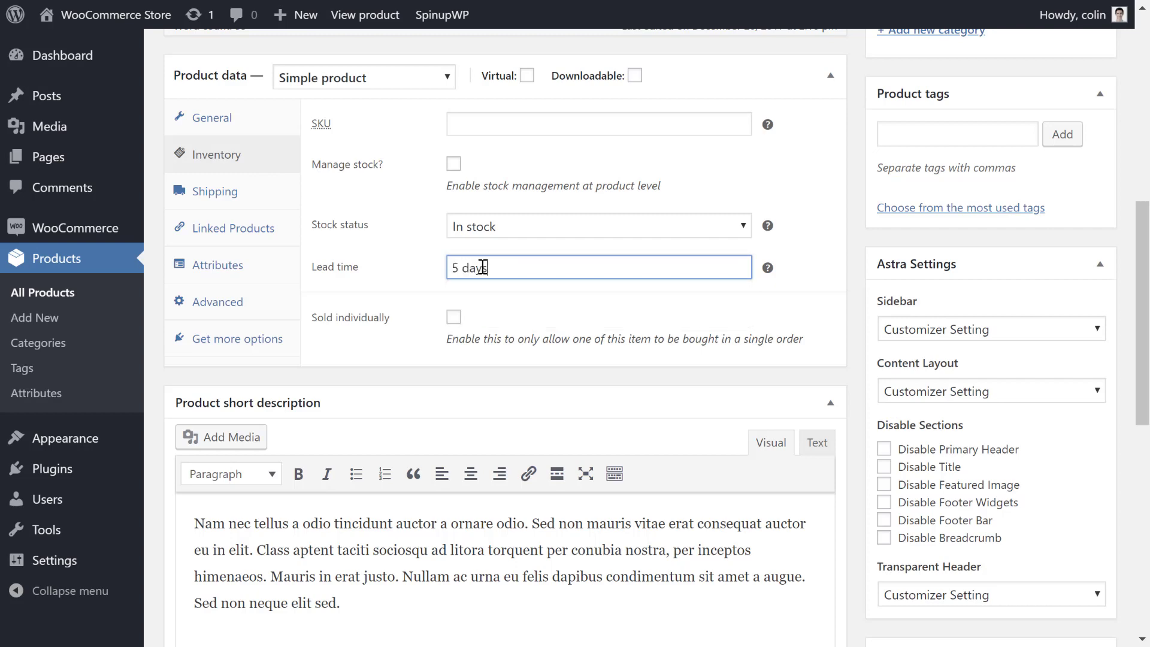
pyautogui.click(539, 301)
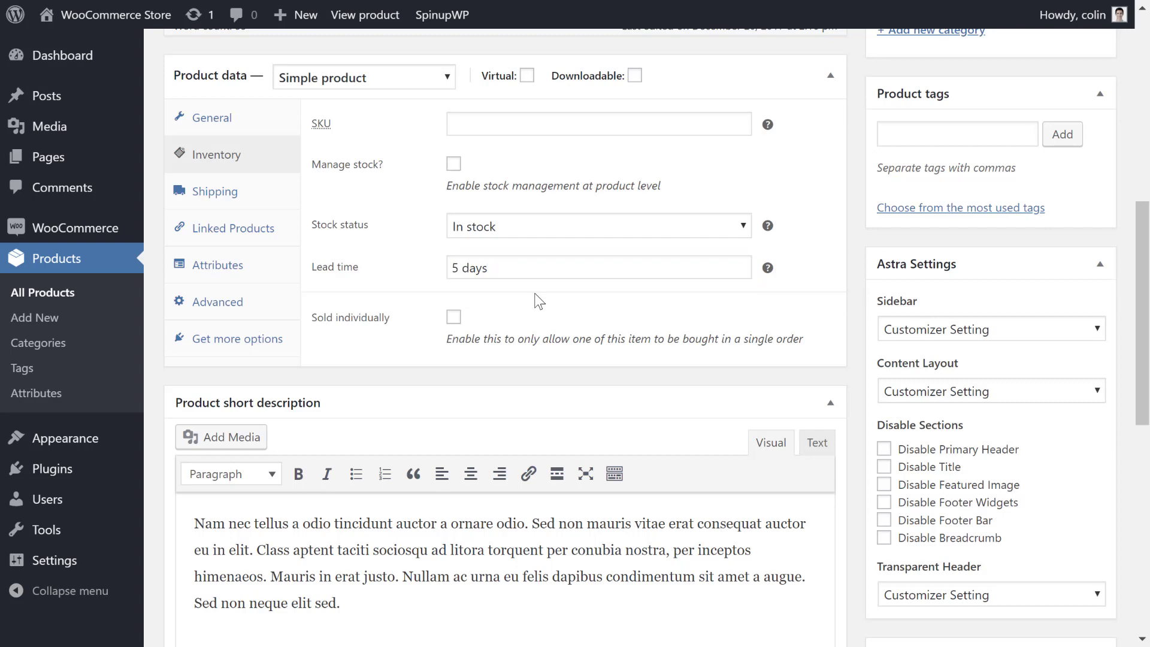
pyautogui.tripleClick(467, 265)
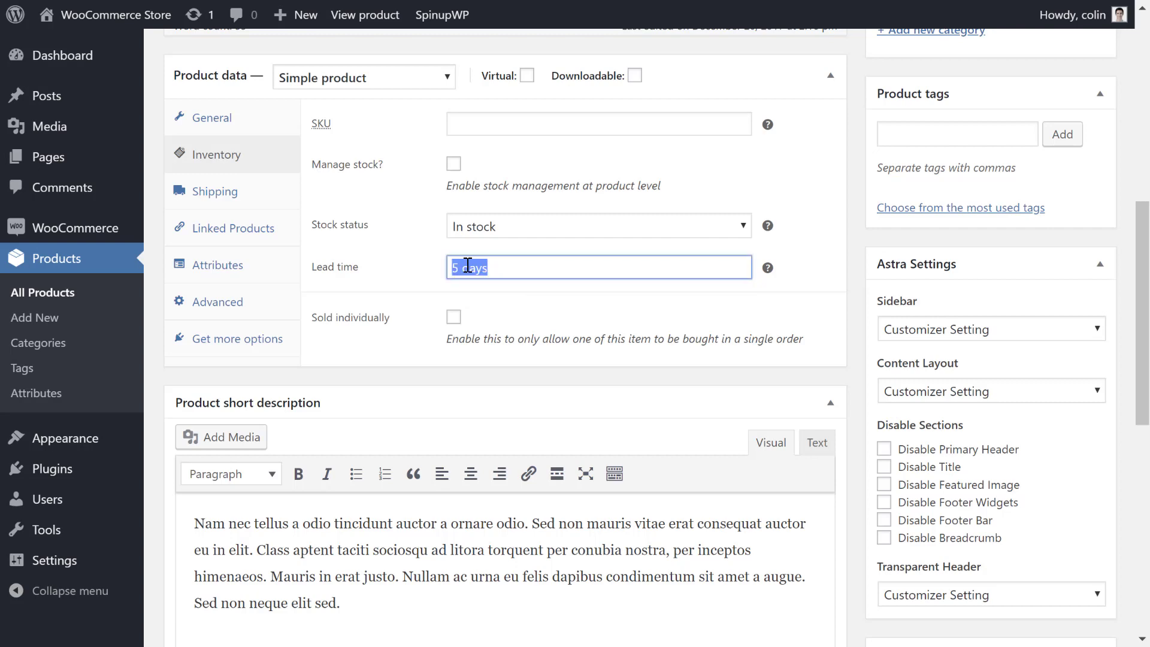
pyautogui.write('30 mins')
pyautogui.press('BackSpace')
pyautogui.press('BackSpace')
pyautogui.write('nutes')
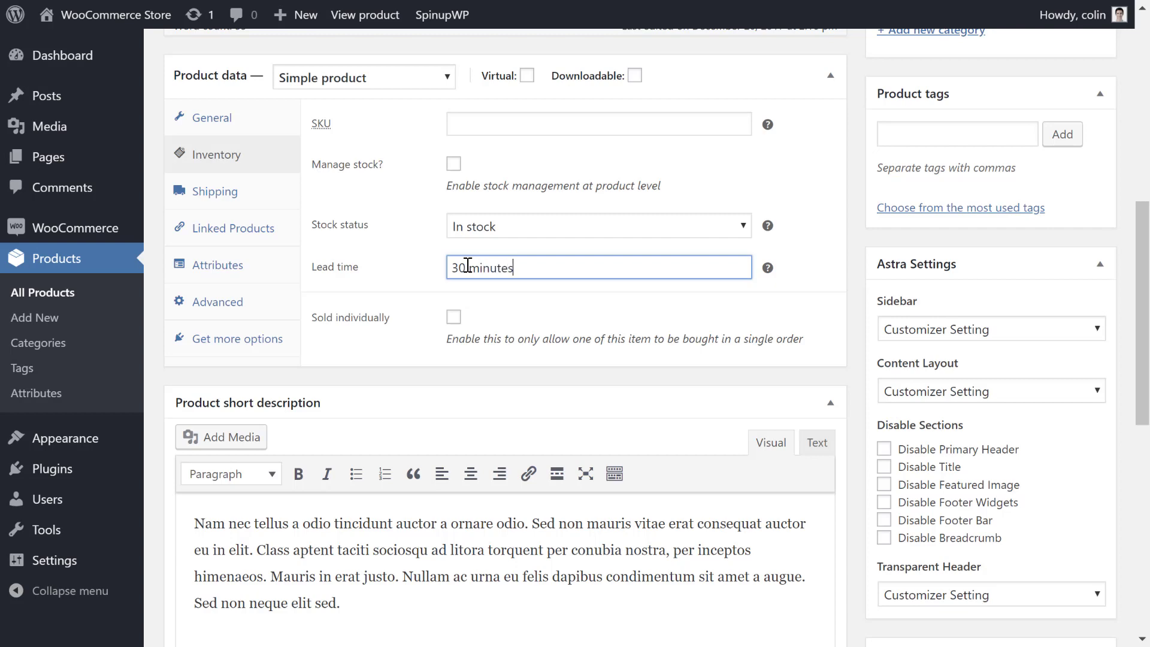
pyautogui.click(539, 285)
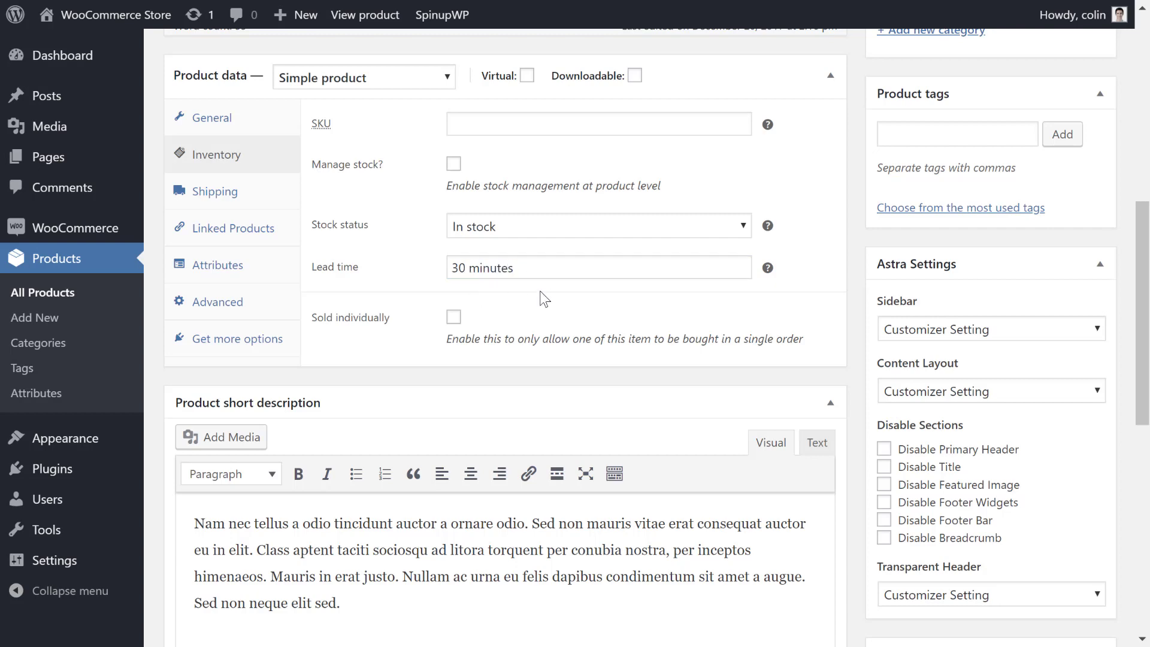